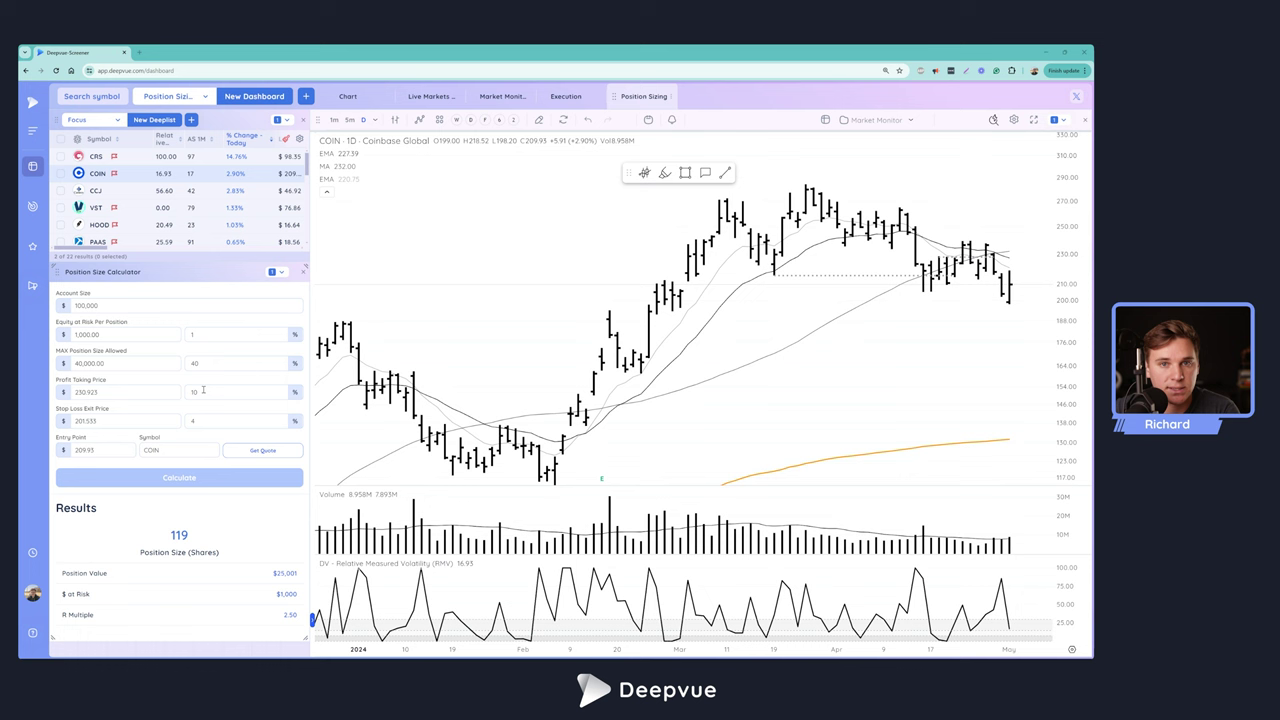
# Load CCJ, then step down the watchlist to HOOD, sized at 1502 shares worth $24,985.
pyautogui.click(211, 199)
pyautogui.press('Down')
pyautogui.press('Down')
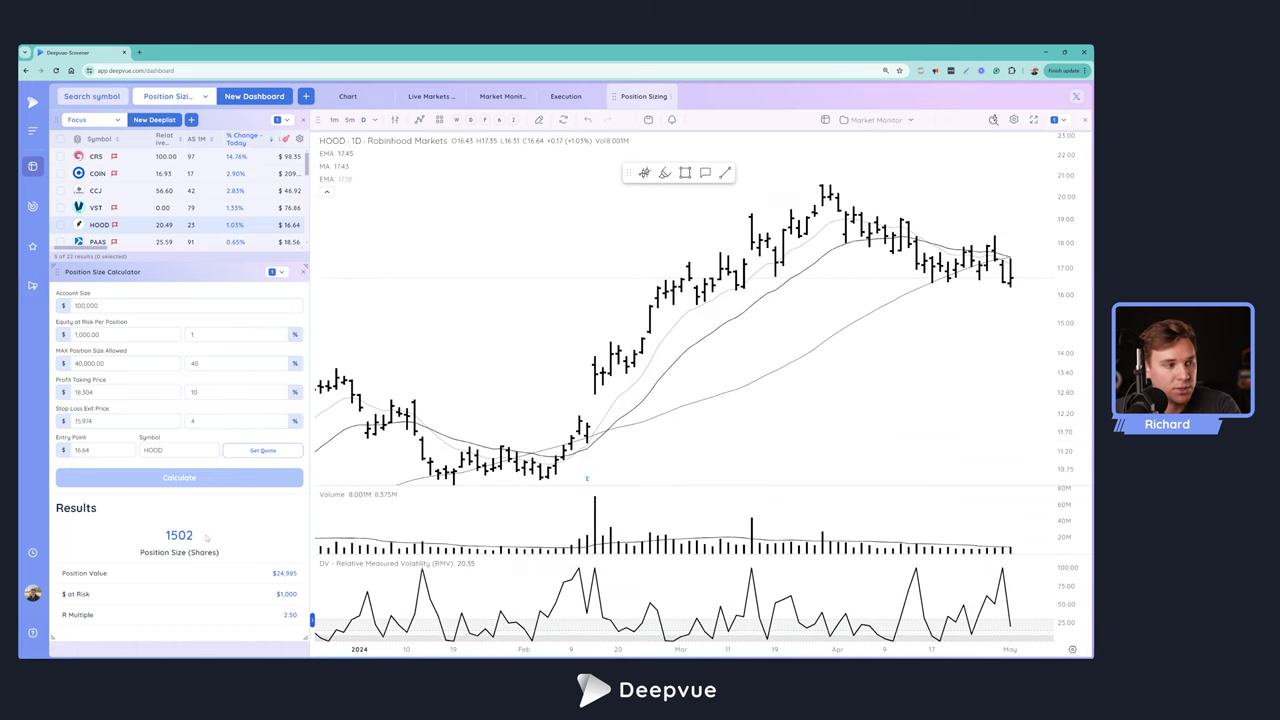
# Close the Position Size Calculator widget, leaving the watchlist beside the HOOD chart.
pyautogui.click(304, 273)
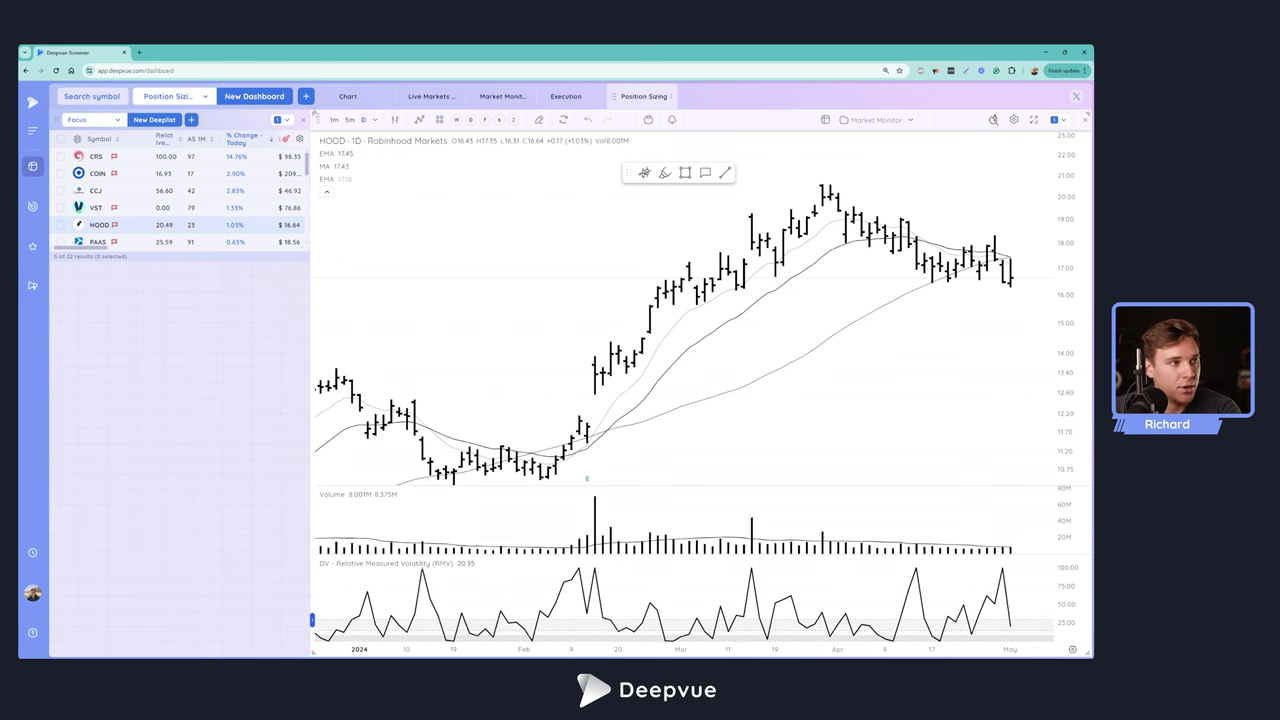
# Drag a new Position Size Calculator from the Add Apps list to below the watchlist.
pyautogui.click(306, 97)
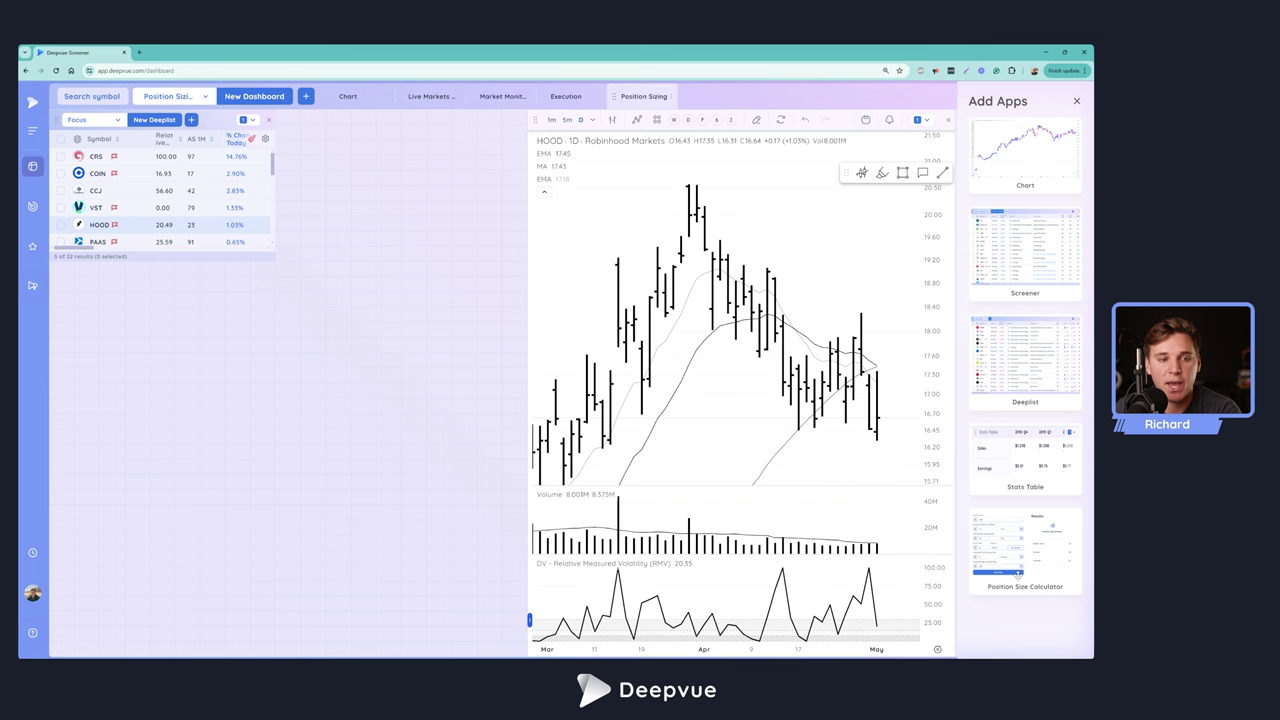
pyautogui.moveTo(1045, 560); pyautogui.dragTo(117, 310)
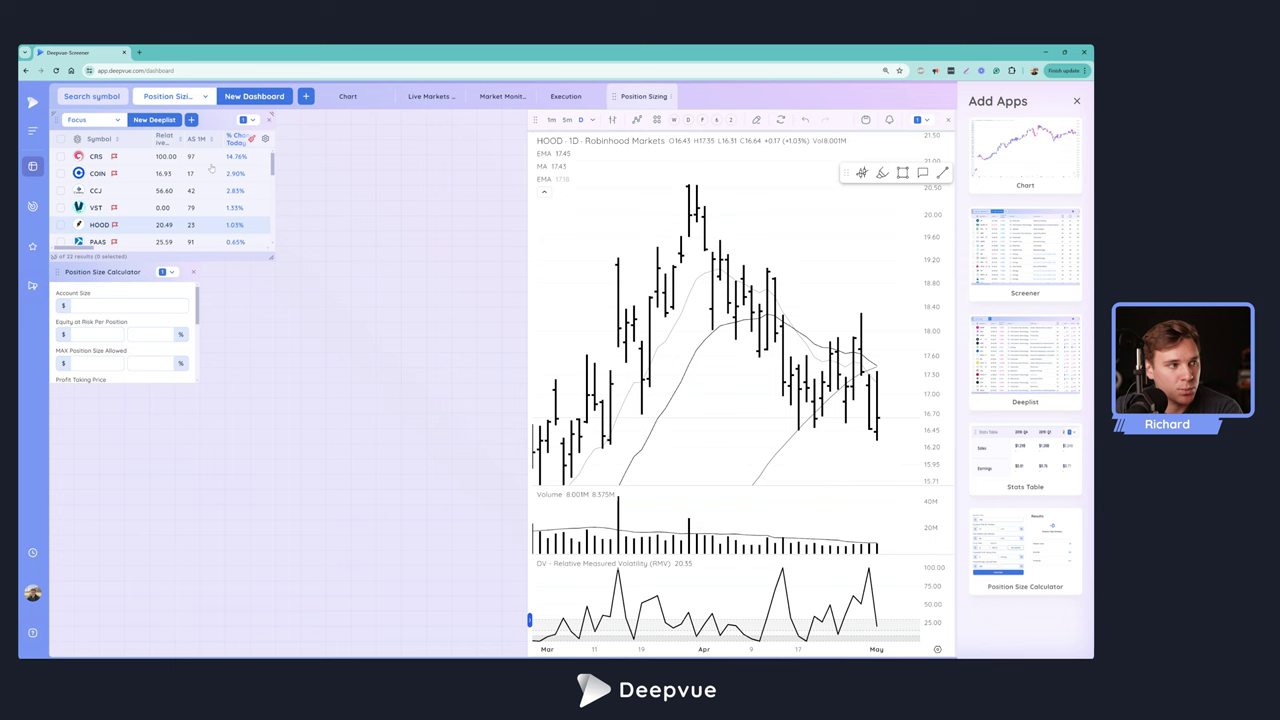
# Resize the calculator so all fields and Results show, and widen the HOOD chart.
pyautogui.scroll(-5, 176, 325)
pyautogui.scroll(5, 178, 324)
pyautogui.moveTo(195, 379); pyautogui.dragTo(500, 492)
pyautogui.moveTo(500, 492); pyautogui.dragTo(268, 652)
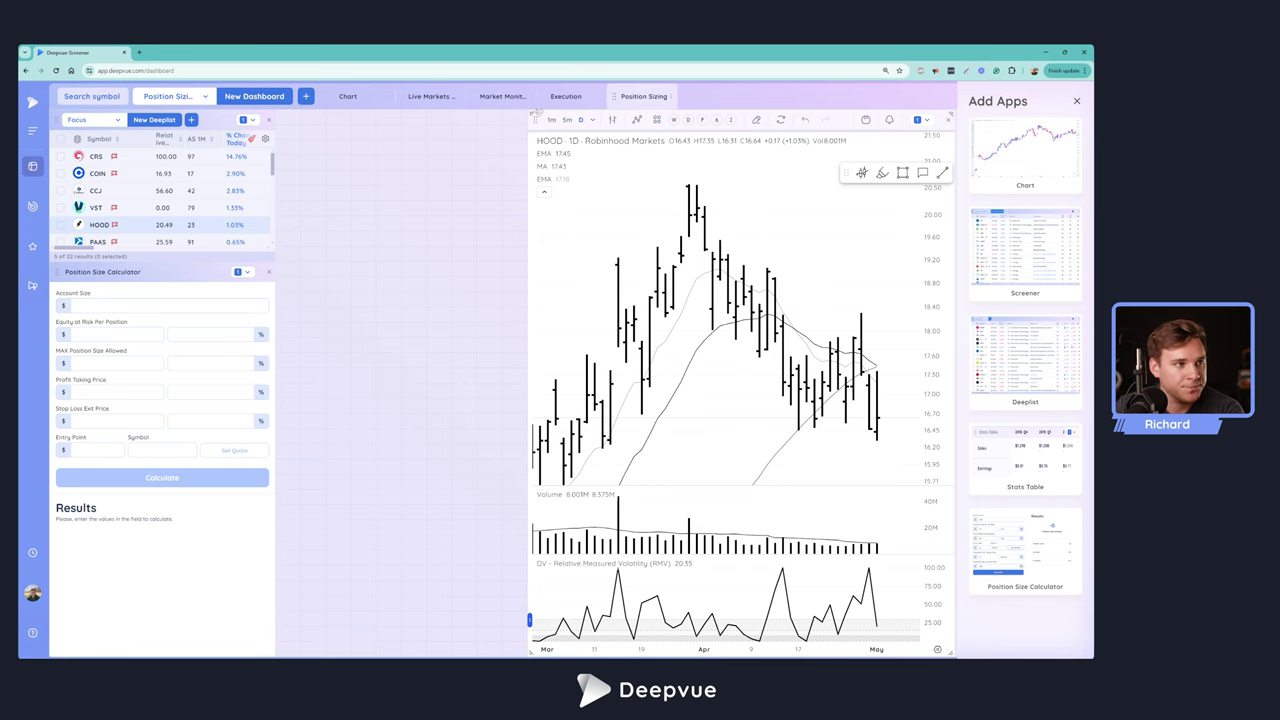
pyautogui.moveTo(532, 113); pyautogui.dragTo(278, 118)
# Close the Add Apps side panel.
pyautogui.click(1076, 101)
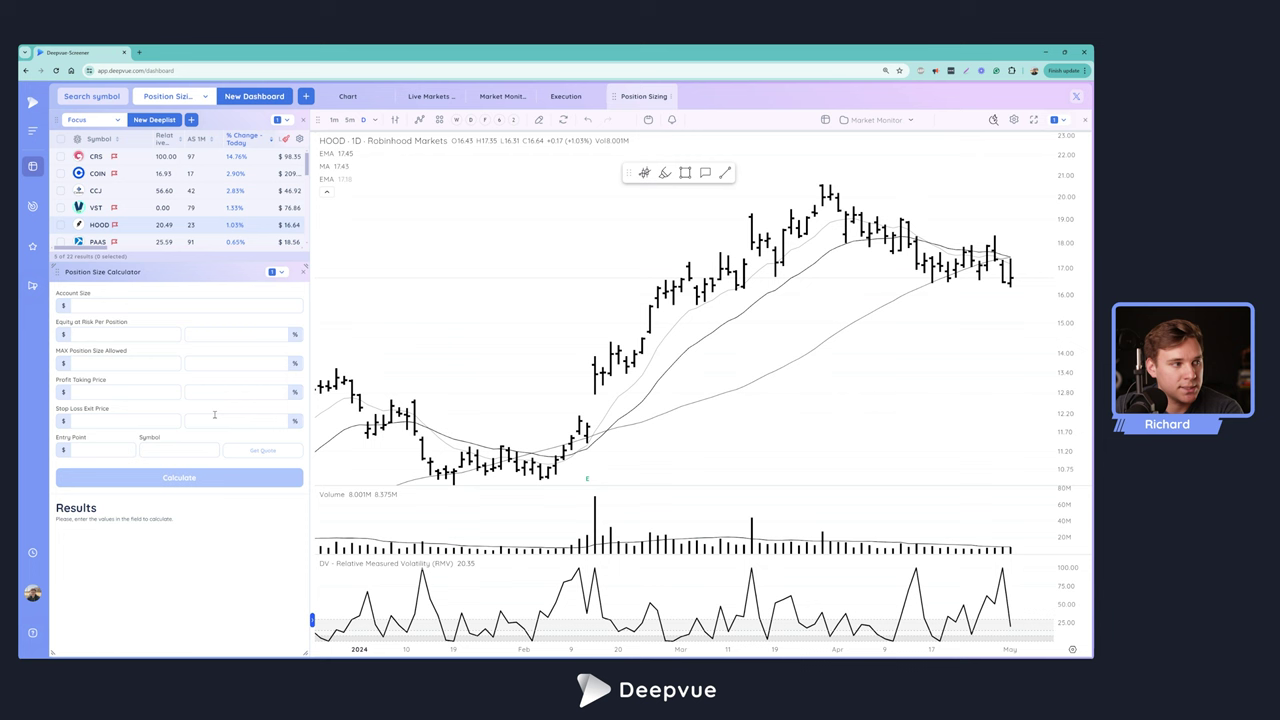
# Enter a 100,000 account size and a 40,000 maximum position size in the calculator.
pyautogui.click(98, 310)
pyautogui.write('10000')
pyautogui.click(201, 336)
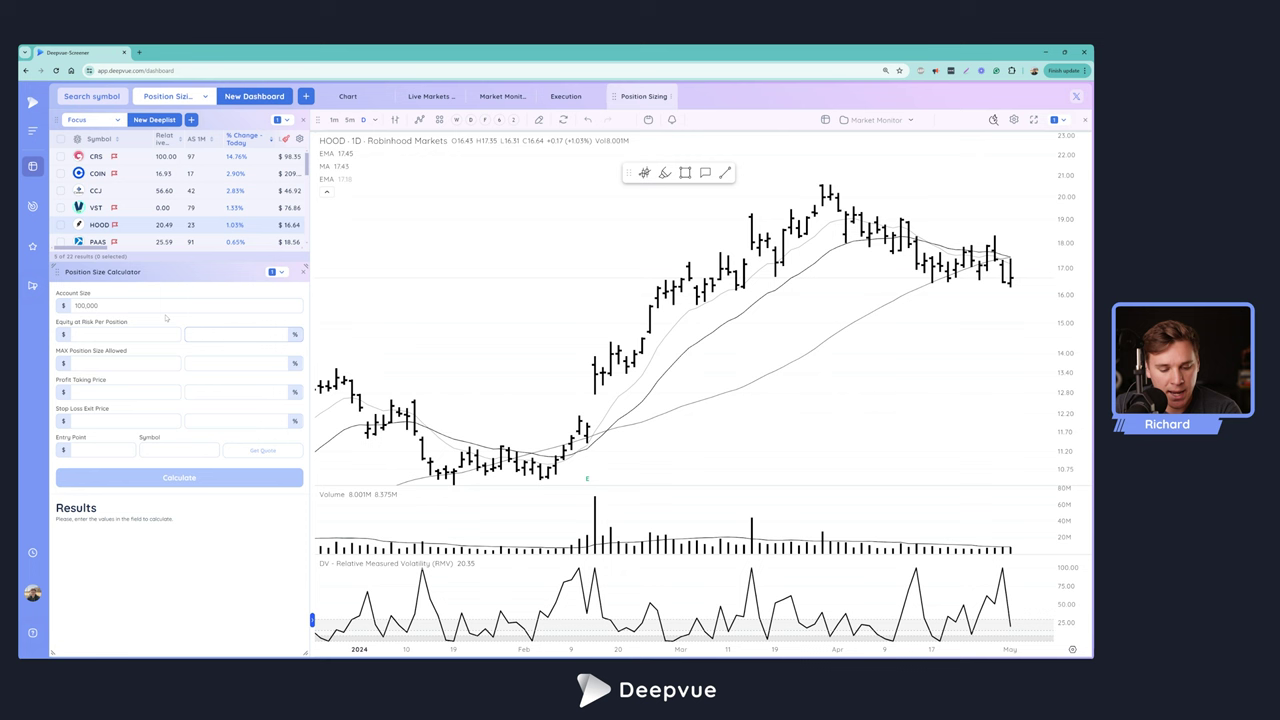
pyautogui.click(115, 363)
pyautogui.write('400000')
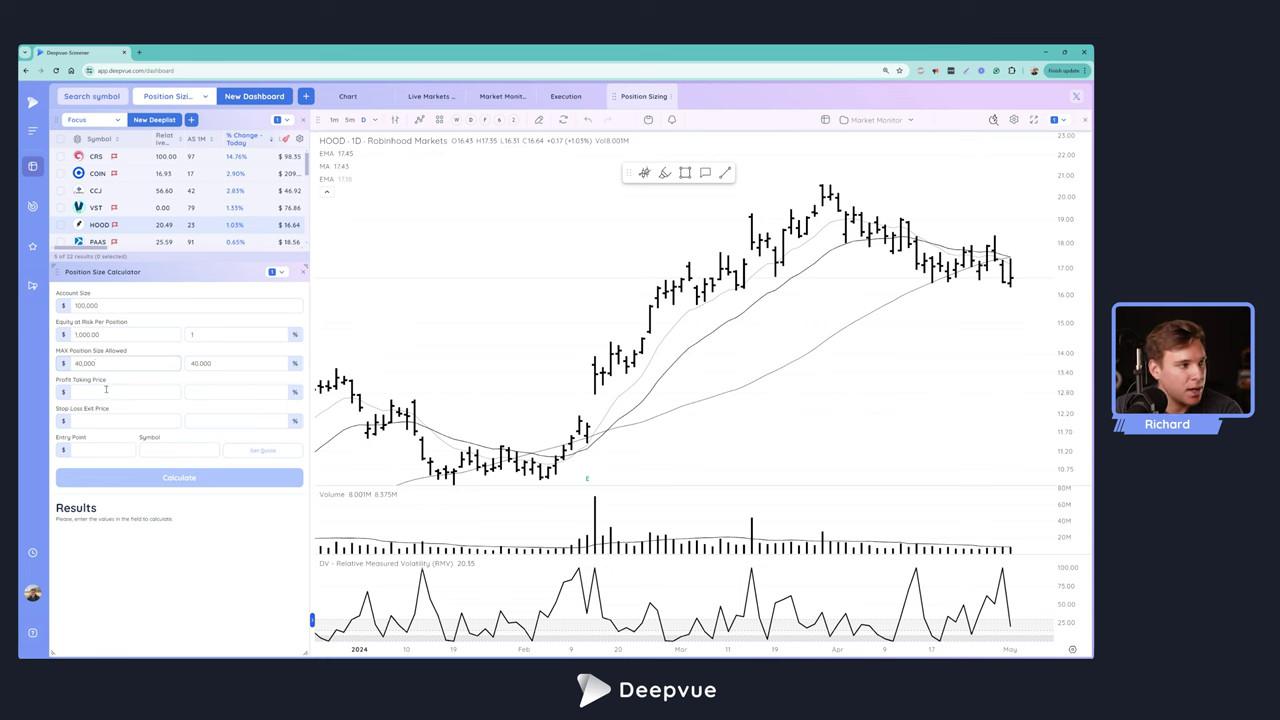
# Set the profit-taking percentage to 12.
pyautogui.click(188, 388)
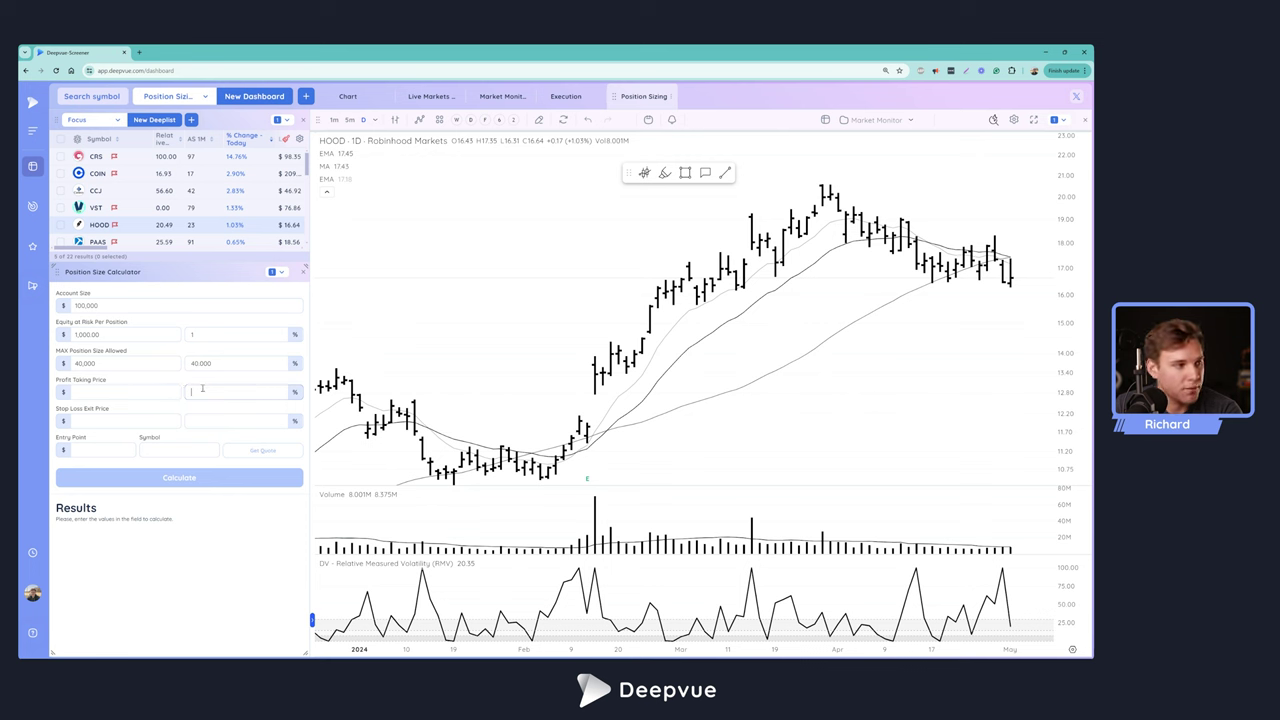
pyautogui.write('6')
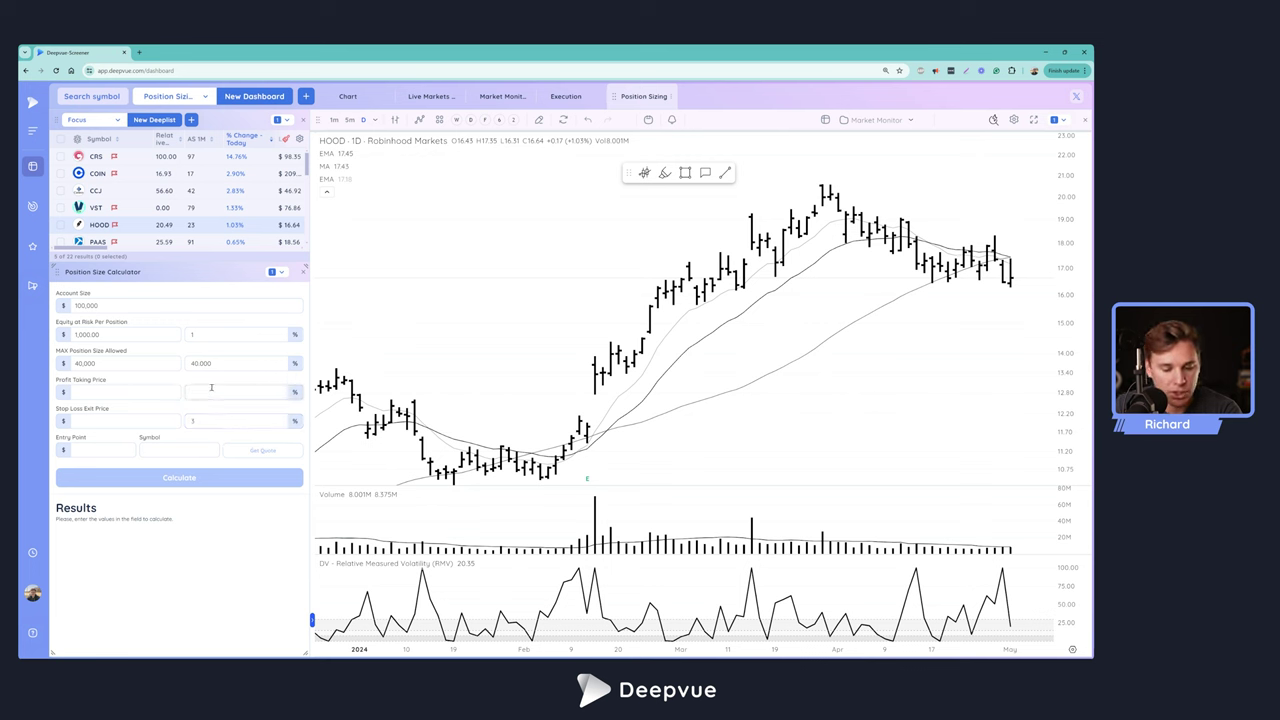
pyautogui.write('12')
# Load COIN at entry 209.93 and set a 3% stop, sizing 159 shares.
pyautogui.click(133, 175)
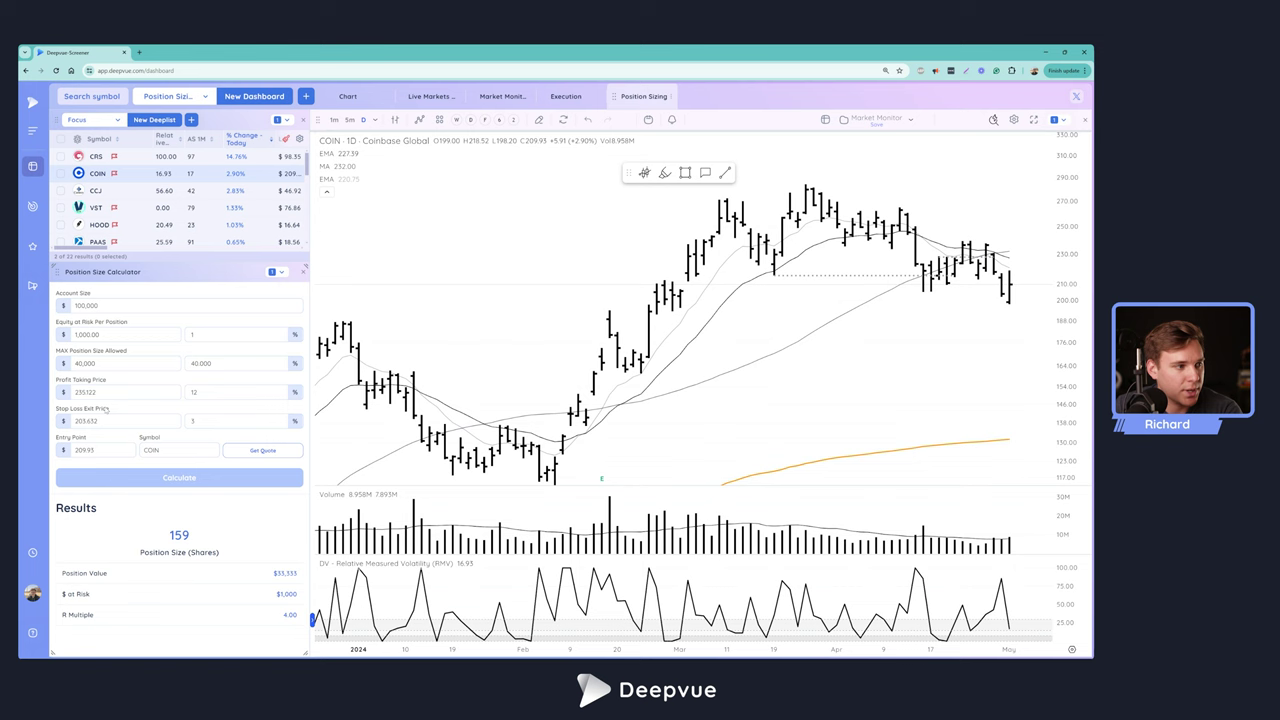
pyautogui.scroll(2, 998, 305)
pyautogui.doubleClick(194, 420)
pyautogui.write('5')
# Measure COIN's drop from 201.80 to 197.90 on the chart and set the stop loss to 2.25%.
pyautogui.moveTo(628, 172); pyautogui.dragTo(677, 147)
pyautogui.scroll(4, 990, 320)
pyautogui.scroll(-1, 984, 343)
pyautogui.keyDown('shift'); pyautogui.click(987, 381); pyautogui.keyUp('shift')
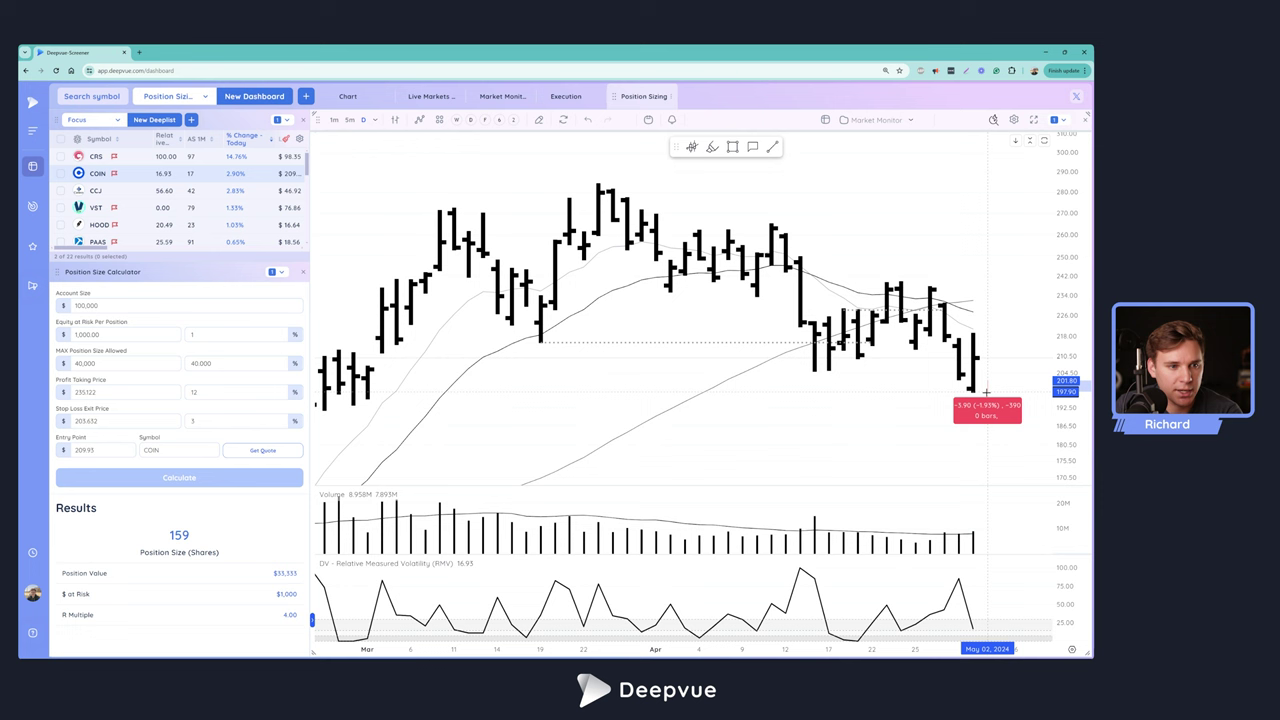
pyautogui.press('BackSpace')
pyautogui.write('2.25')
# Refresh the quote, then set the COIN entry point to 201.
pyautogui.doubleClick(89, 450)
pyautogui.click(239, 456)
pyautogui.tripleClick(101, 448)
pyautogui.write('201')
# Review the results: $40,000 position, $900 at risk, 2.25% stop at 196.478.
pyautogui.moveTo(272, 573); pyautogui.dragTo(298, 574)
pyautogui.doubleClick(289, 593)
pyautogui.click(272, 597)
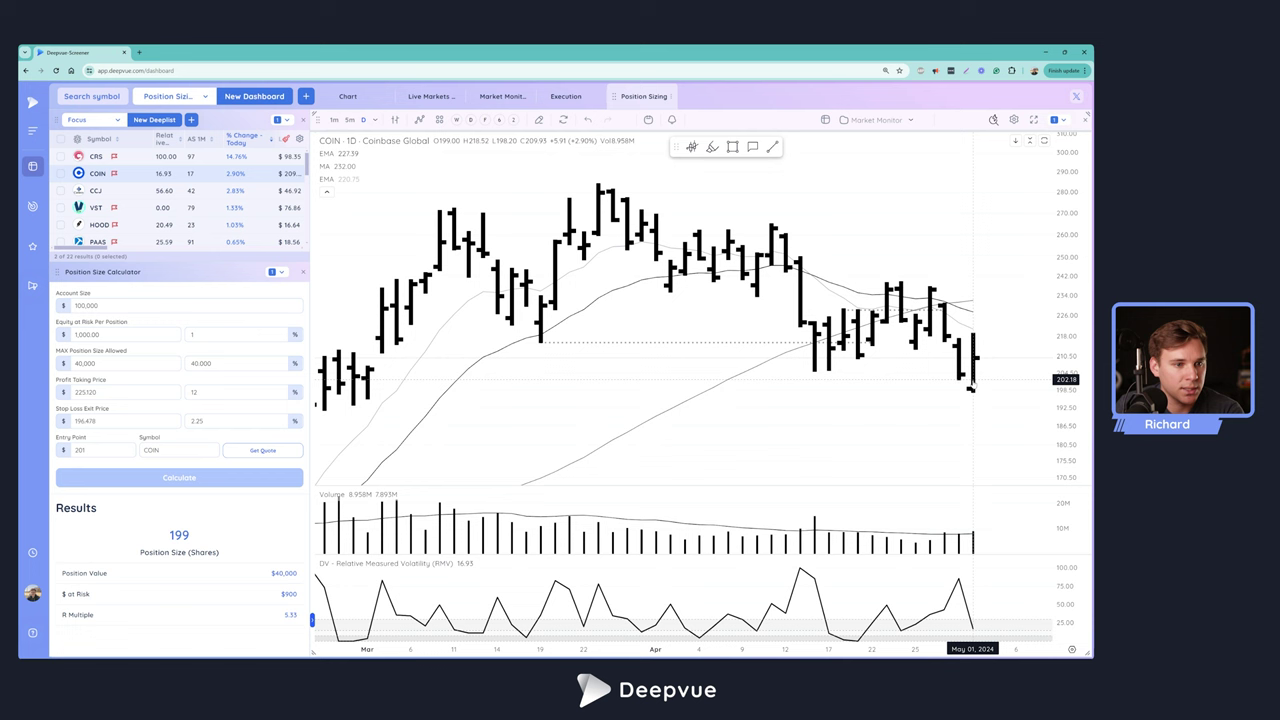
pyautogui.moveTo(203, 420); pyautogui.dragTo(189, 420)
pyautogui.doubleClick(100, 420)
# Switch to CCJ and cut equity at risk from 1% to 0.5%, sizing 473 shares.
pyautogui.click(206, 191)
pyautogui.moveTo(100, 363); pyautogui.dragTo(67, 363)
pyautogui.click(200, 335)
pyautogui.press('BackSpace')
pyautogui.write('5')
pyautogui.press('BackSpace')
pyautogui.write('0.5')
pyautogui.doubleClick(210, 421)
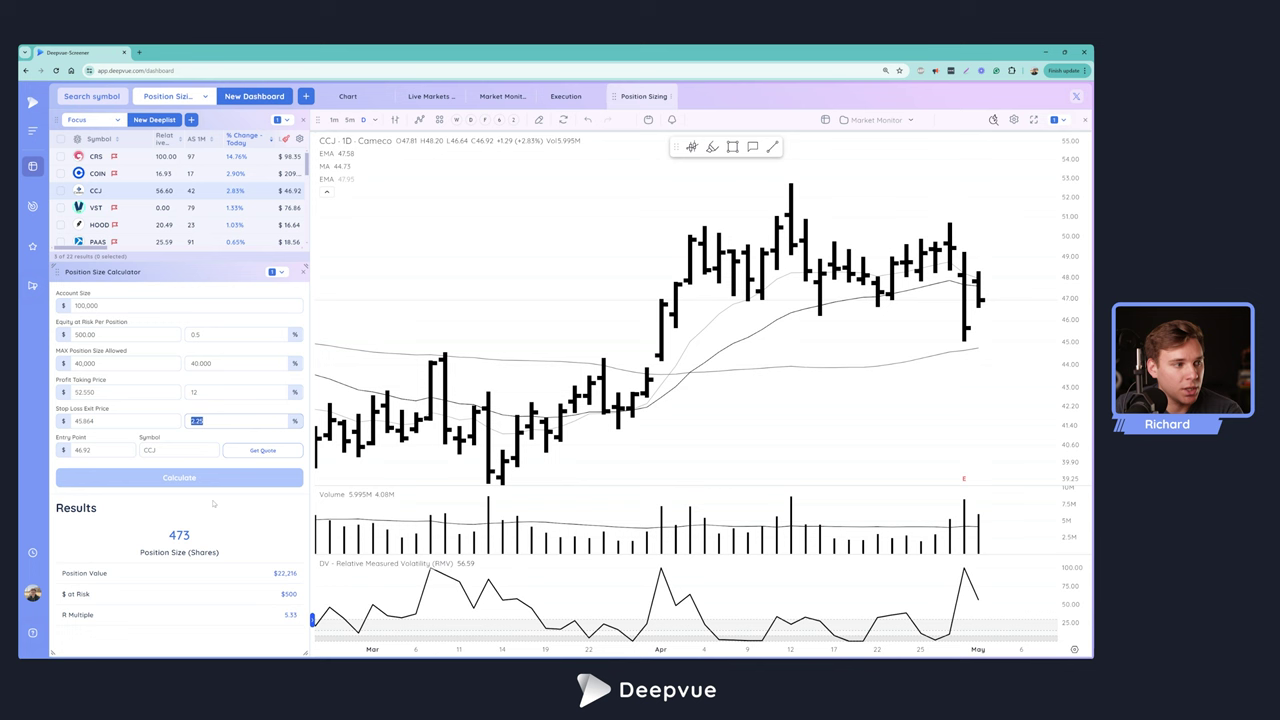